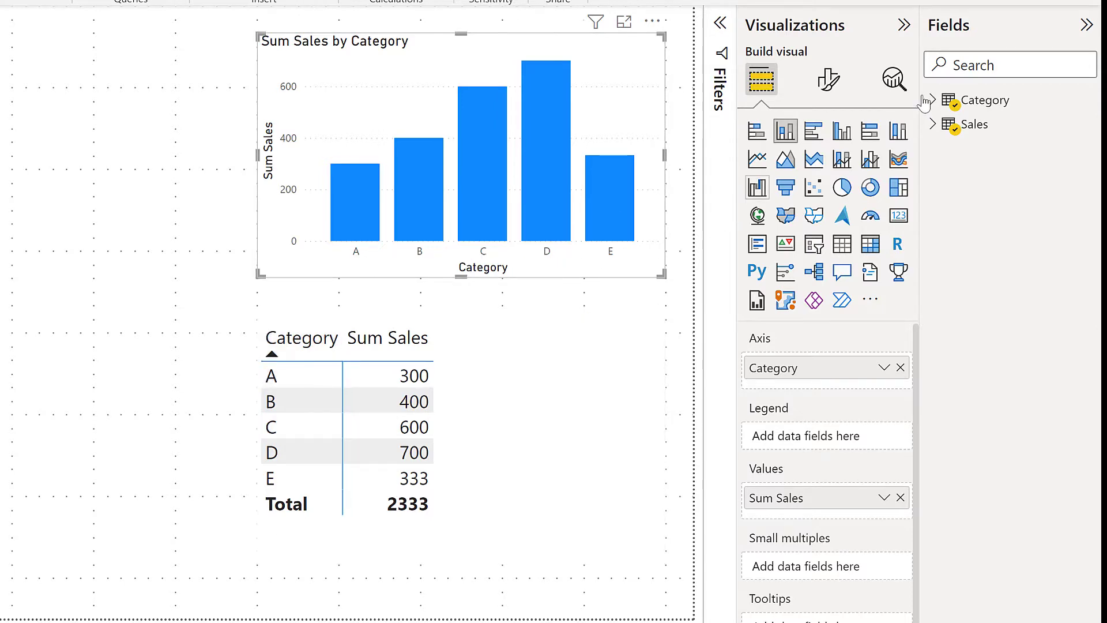
Step: Add the Category field to the column chart's Legend so bars A–E get separate colours
mouse_move(933, 98)
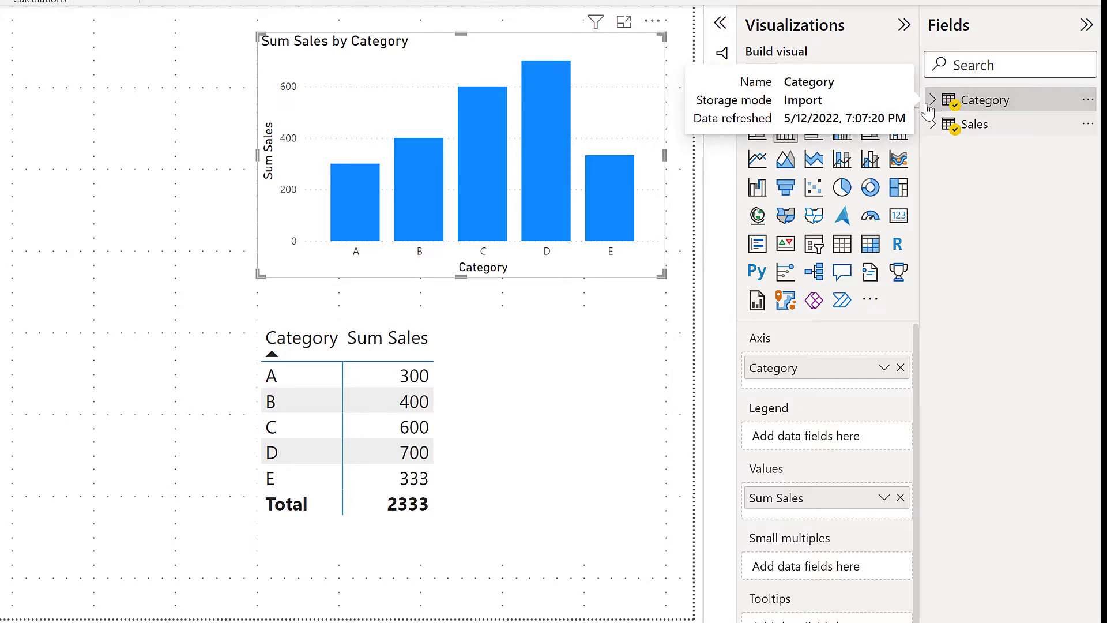
click(933, 100)
drag(983, 126, 819, 443)
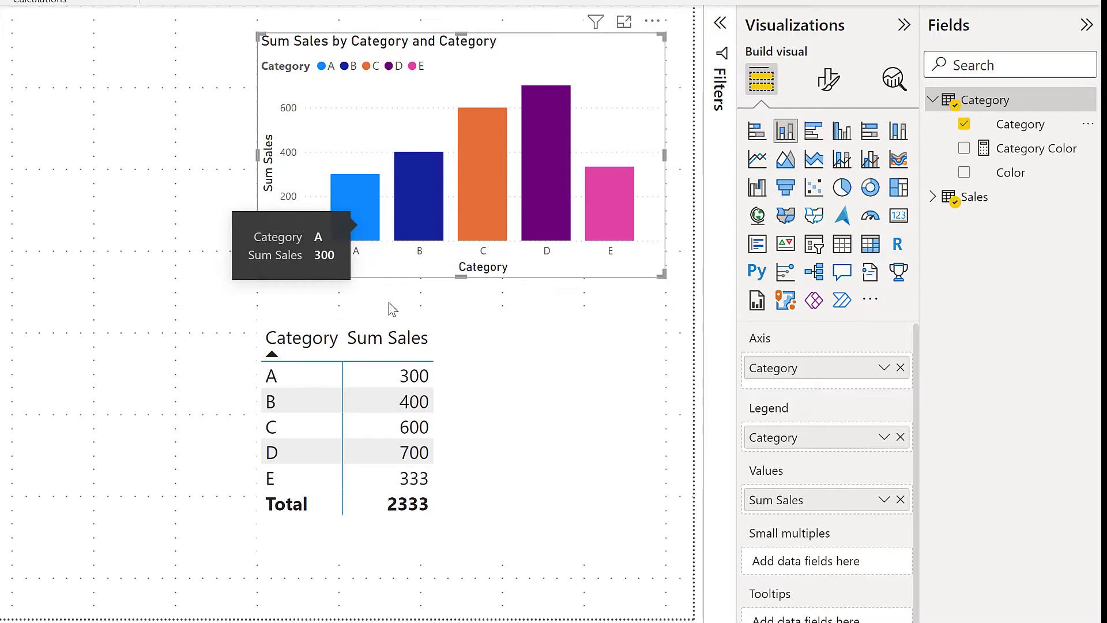
click(932, 100)
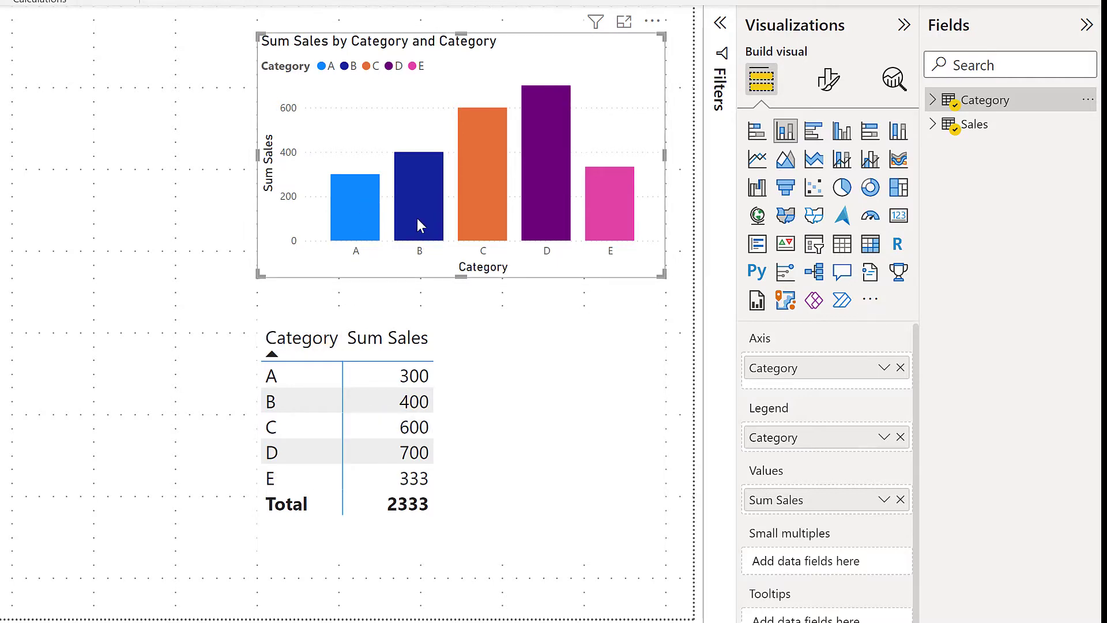
Step: Glance at the chart's Format visual options, then go back to Build visual
mouse_move(504, 224)
mouse_move(555, 195)
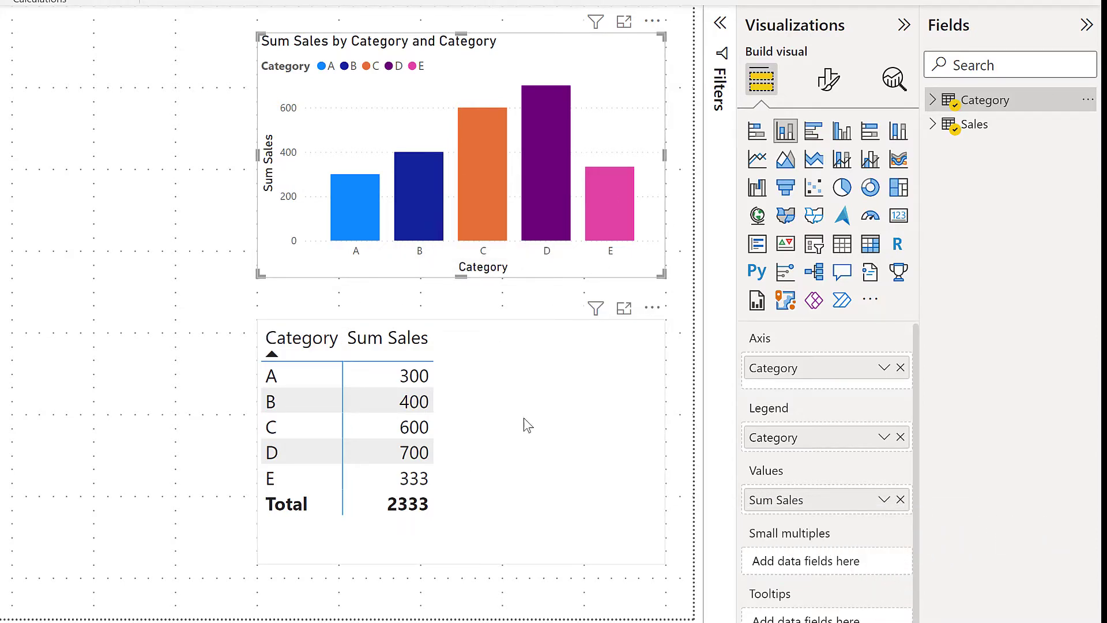
click(837, 85)
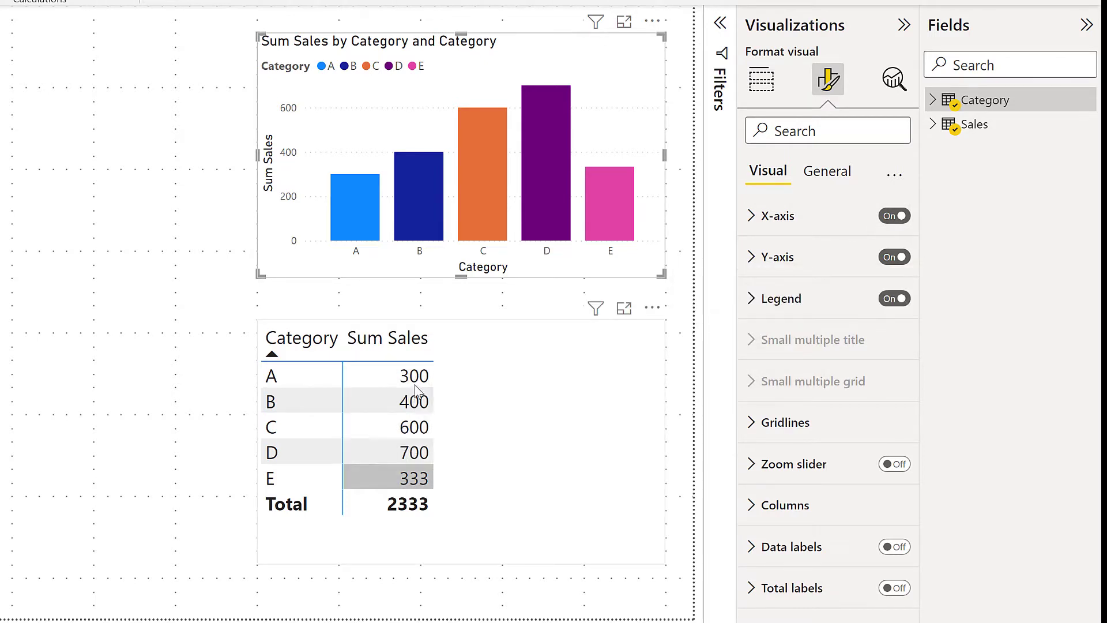
click(762, 81)
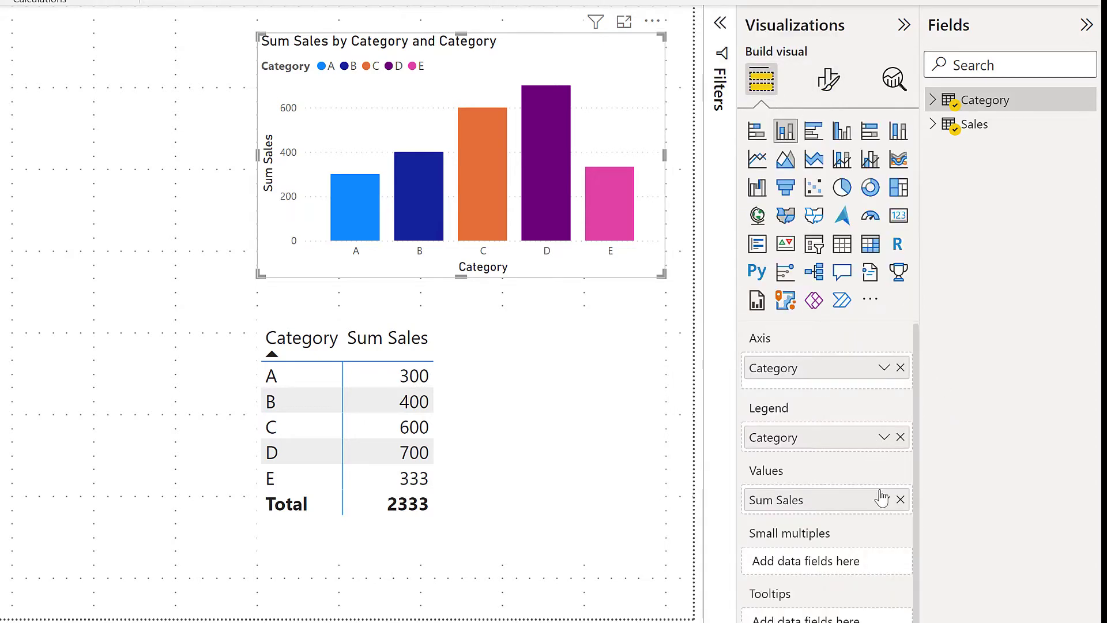
Step: Open Background color conditional formatting for the table's Sum Sales values
click(530, 490)
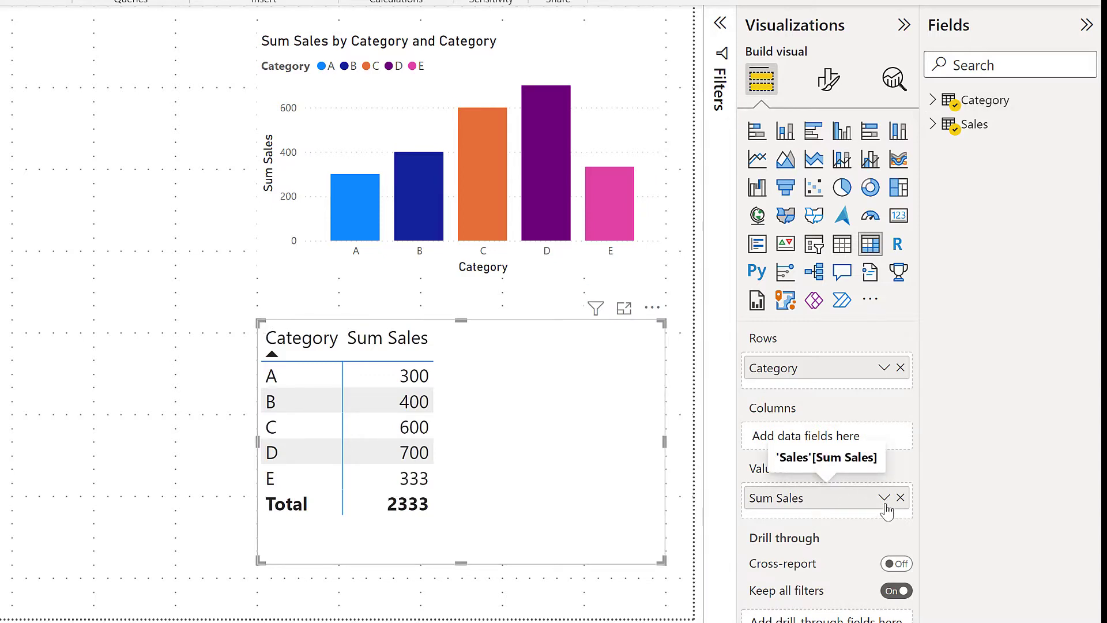
click(884, 498)
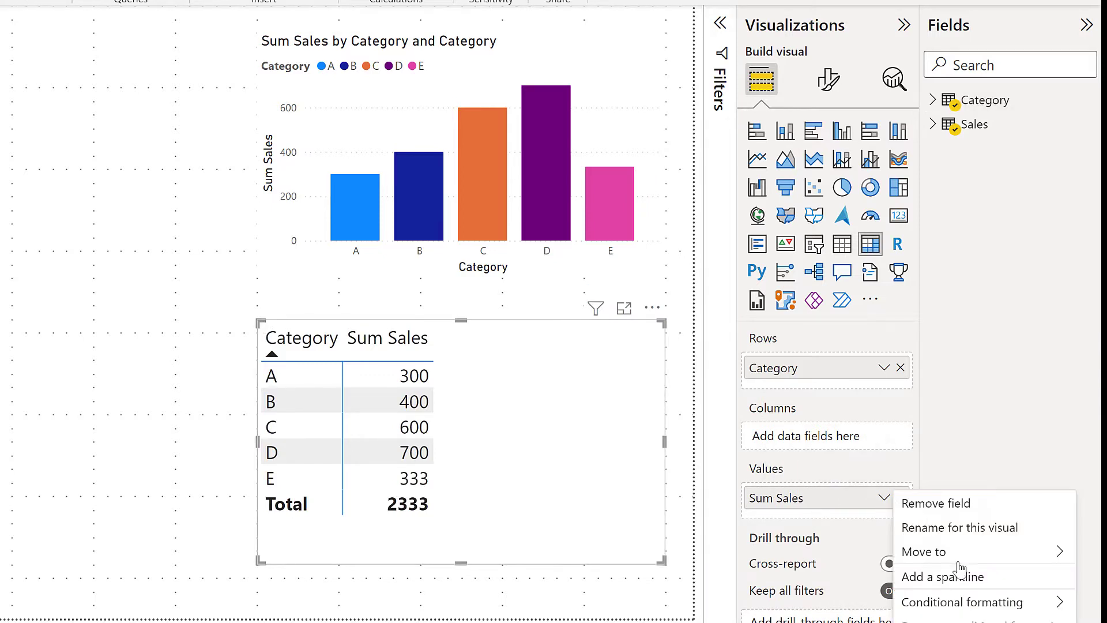
mouse_move(966, 606)
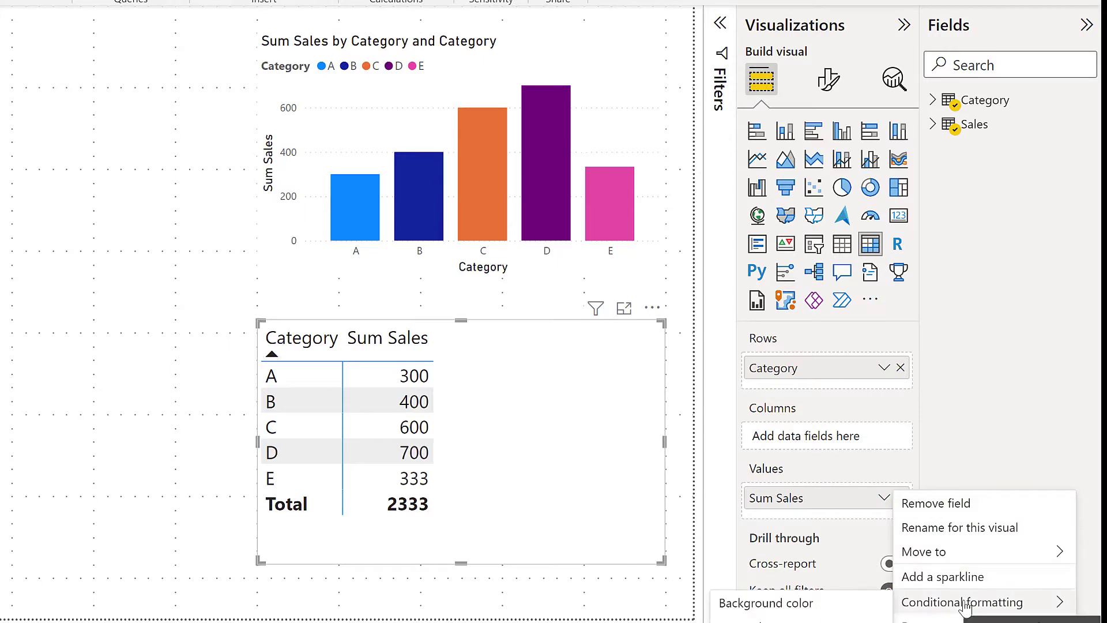
click(795, 607)
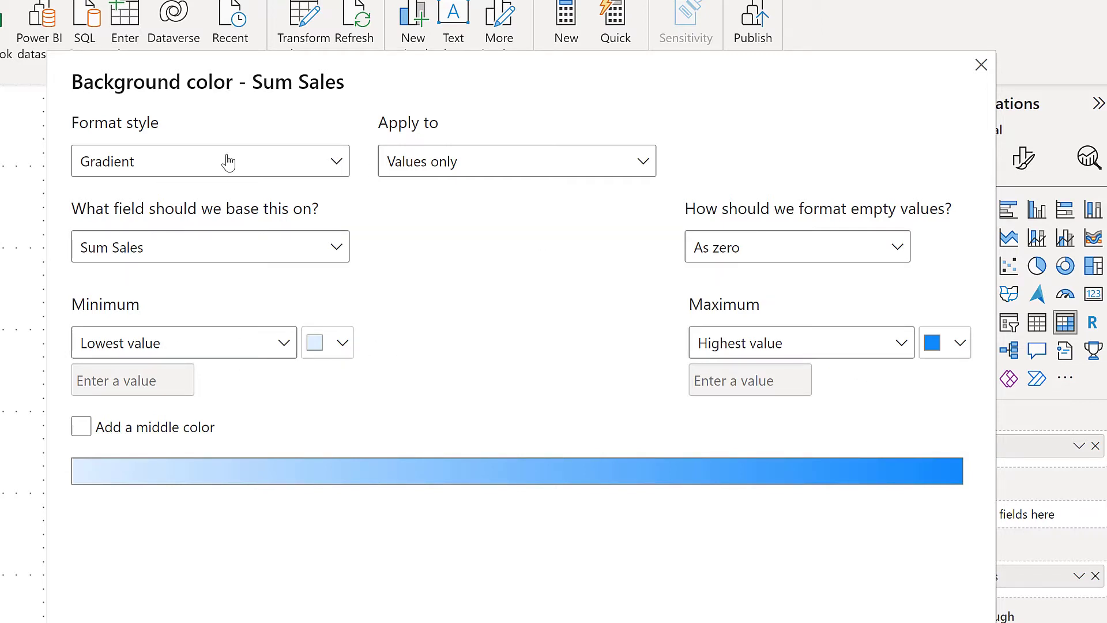
Step: Try the Rules, Field value and Gradient format styles, then dismiss the dialog unapplied
click(271, 170)
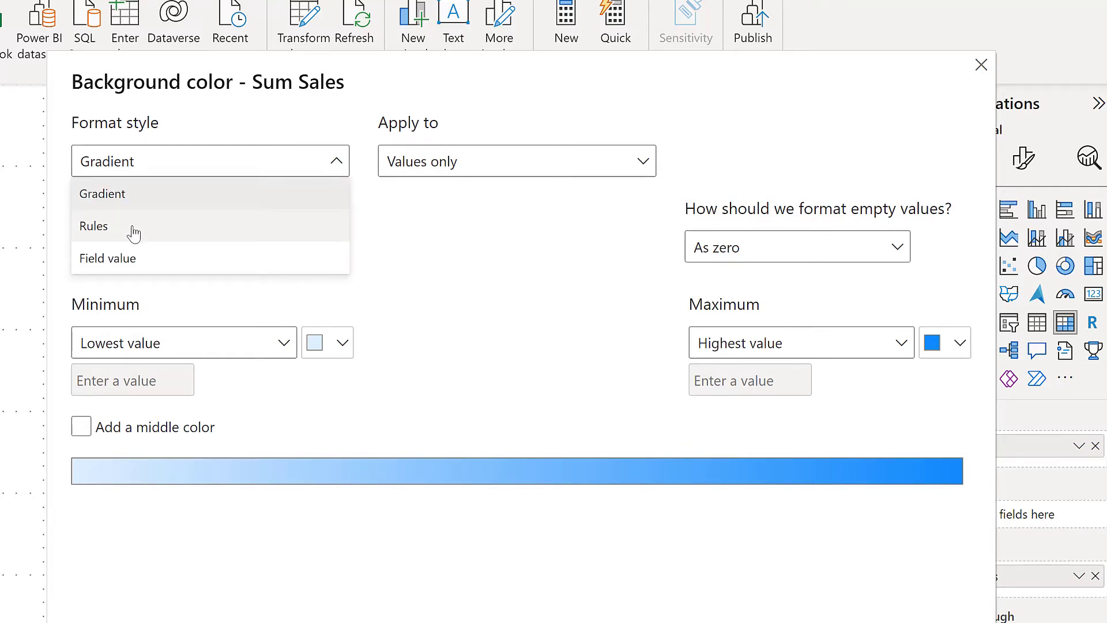
click(134, 233)
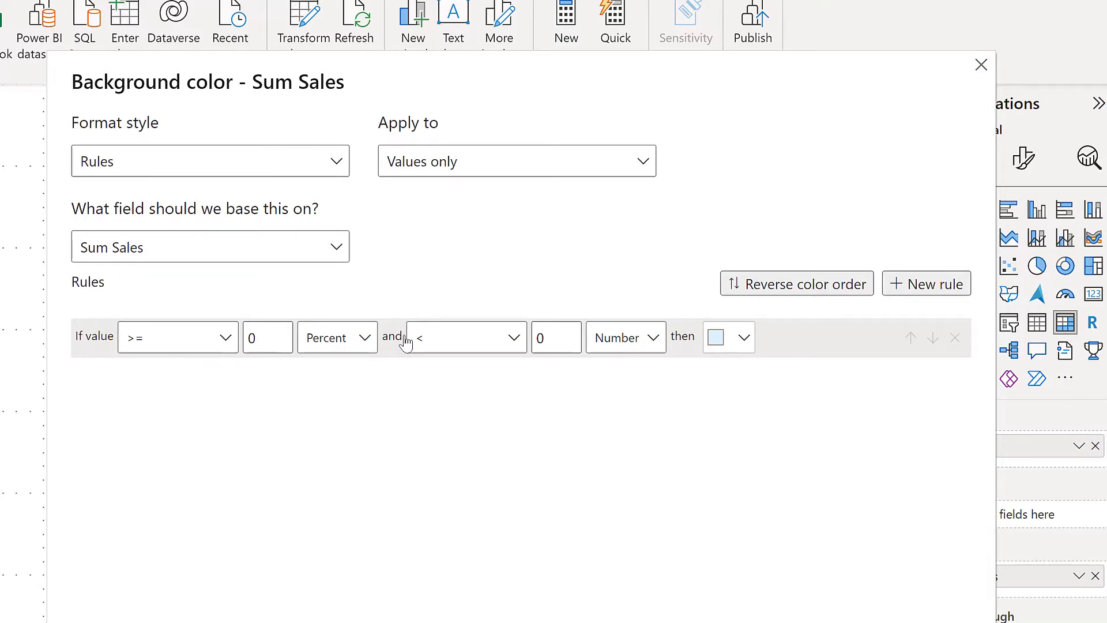
click(192, 171)
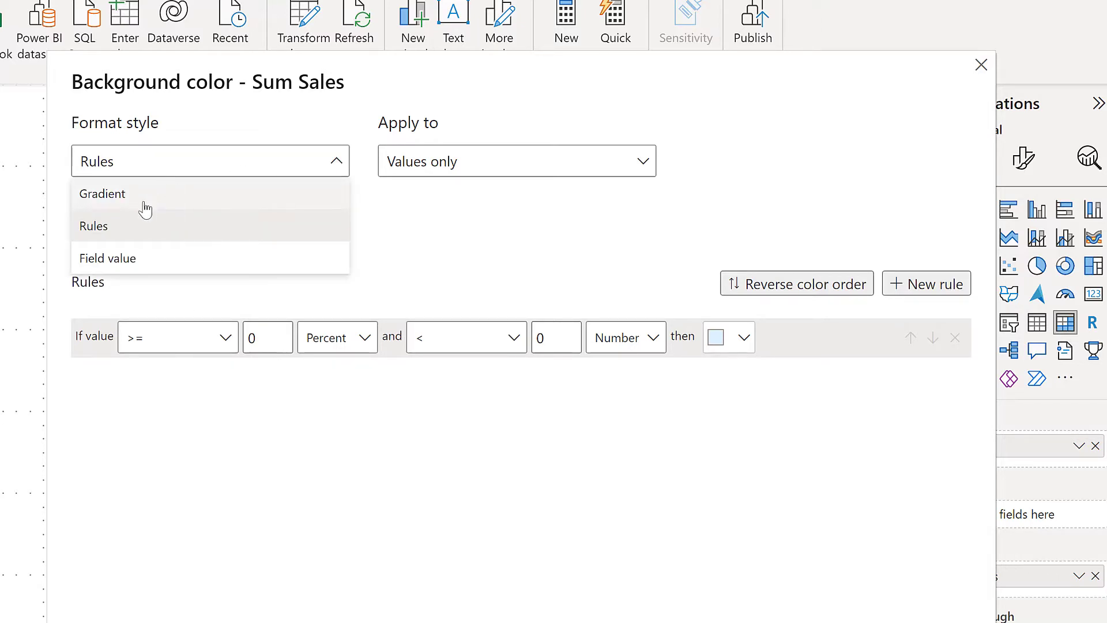
click(147, 258)
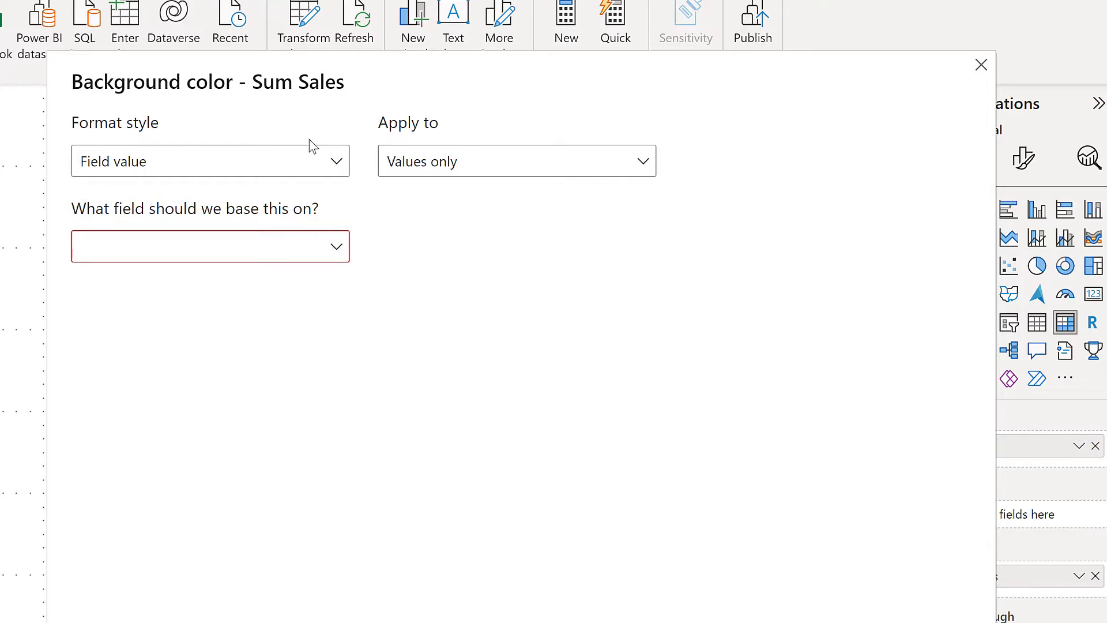
click(221, 164)
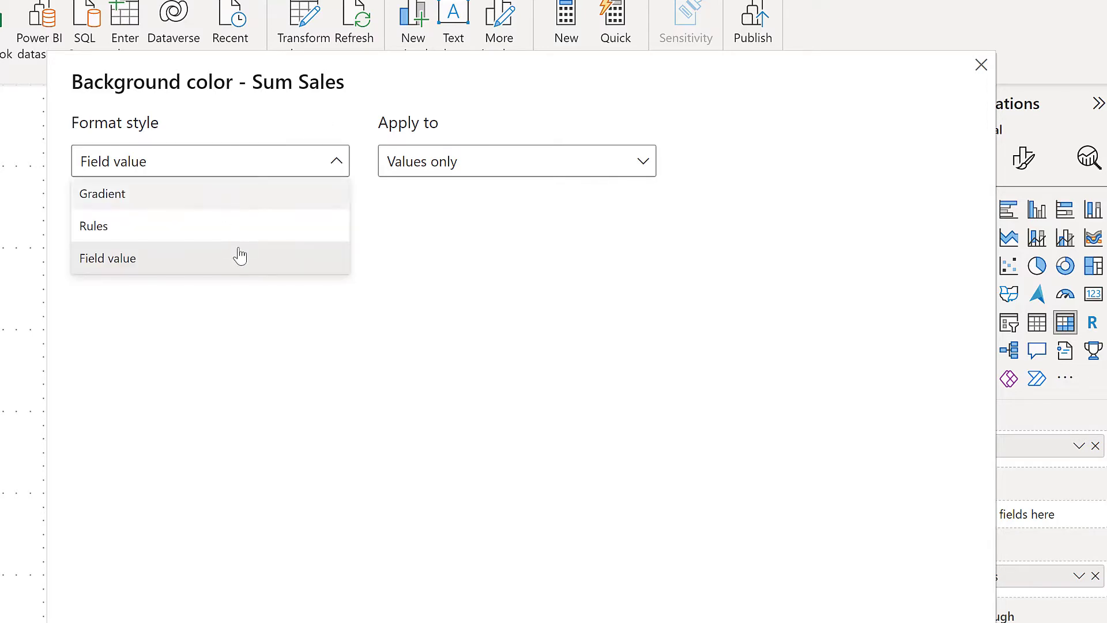
click(190, 210)
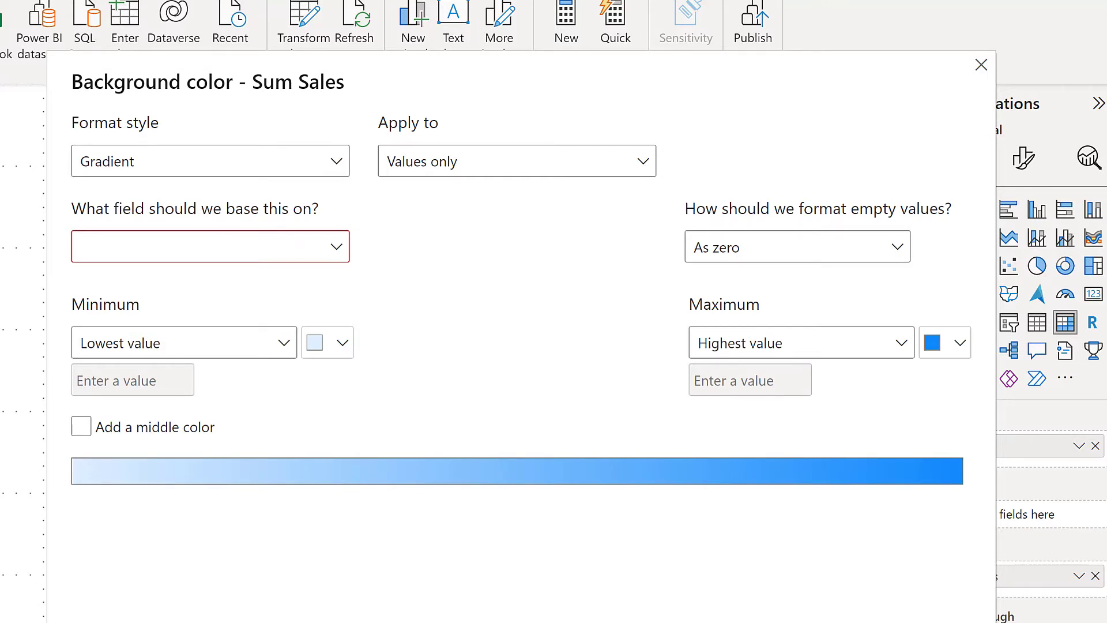
key(Escape)
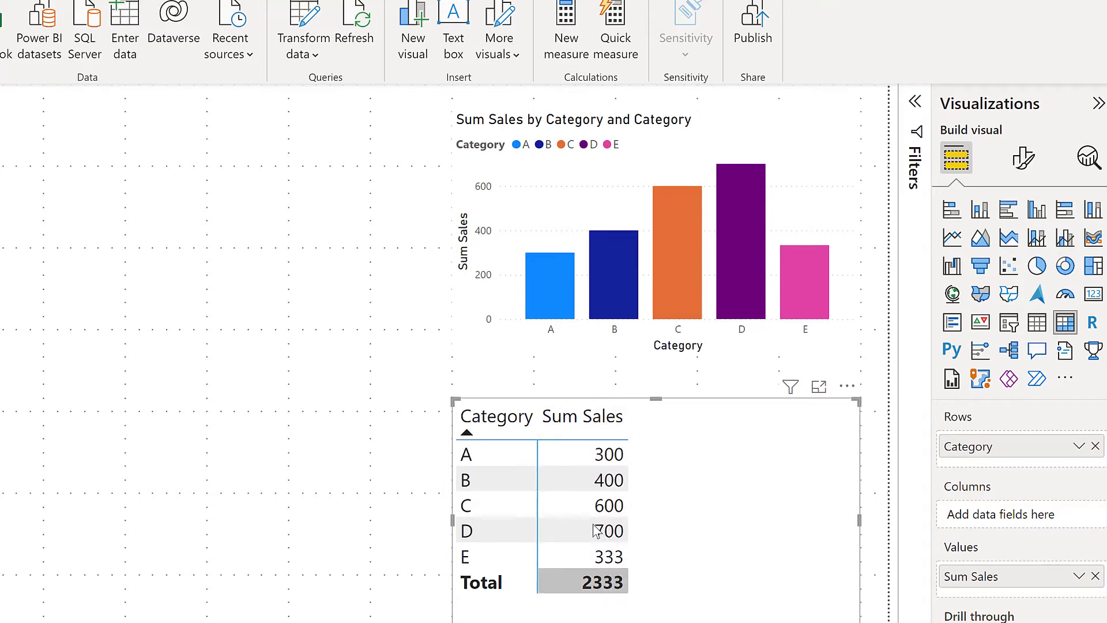
Step: Select the Sum Sales by Category column chart to show its Axis, Legend and Values wells
mouse_move(571, 259)
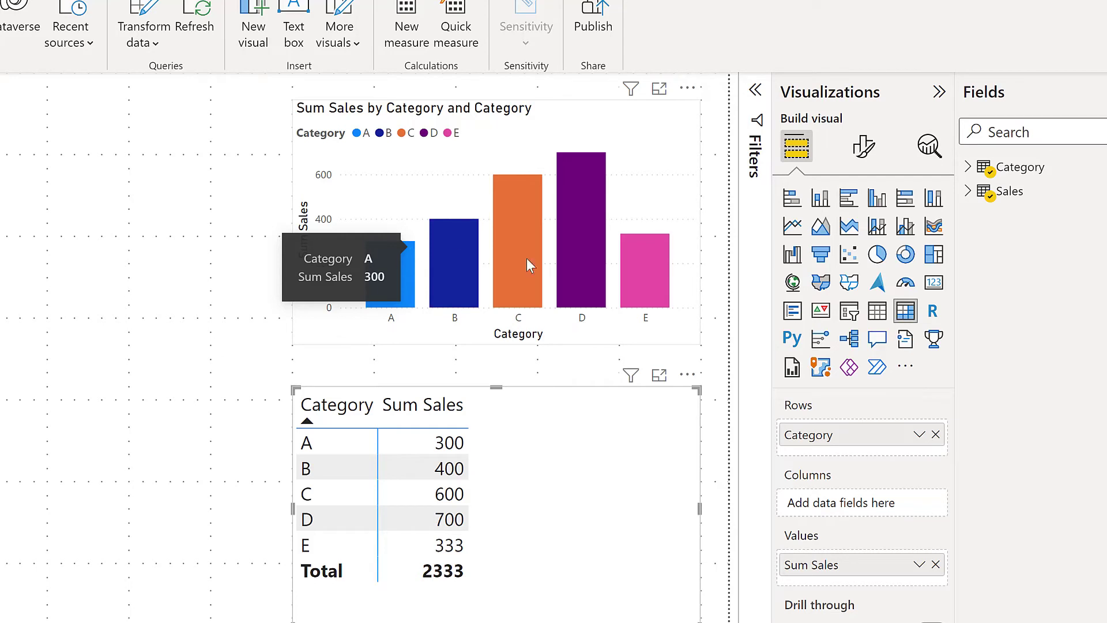
mouse_move(432, 280)
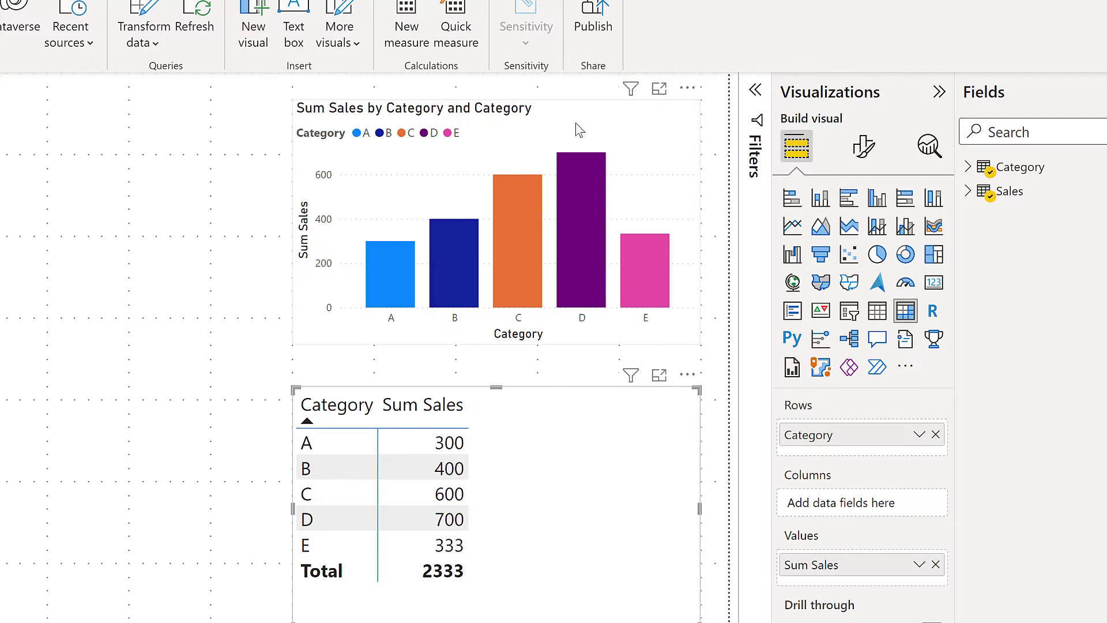
click(385, 153)
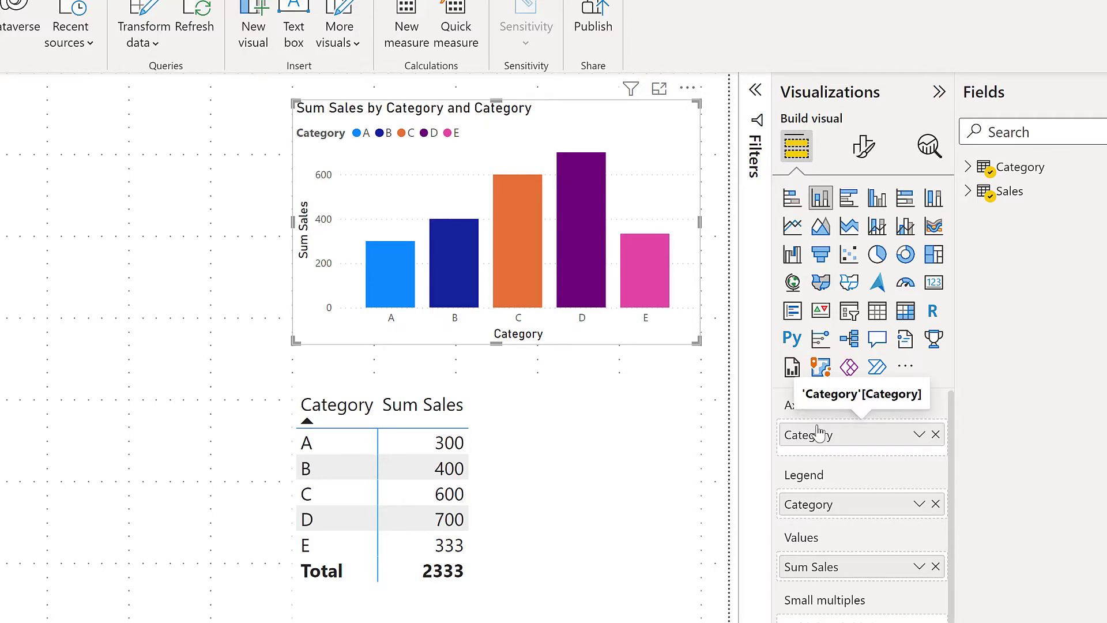
Step: Show the chart's Format visual options with the Columns section expanded
click(863, 151)
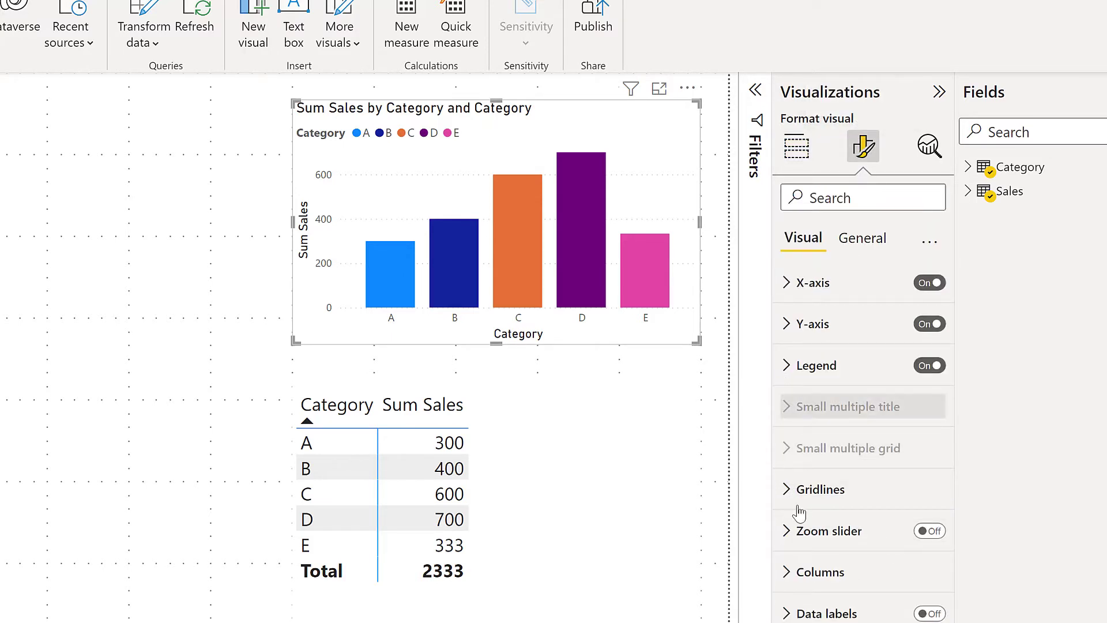
click(804, 573)
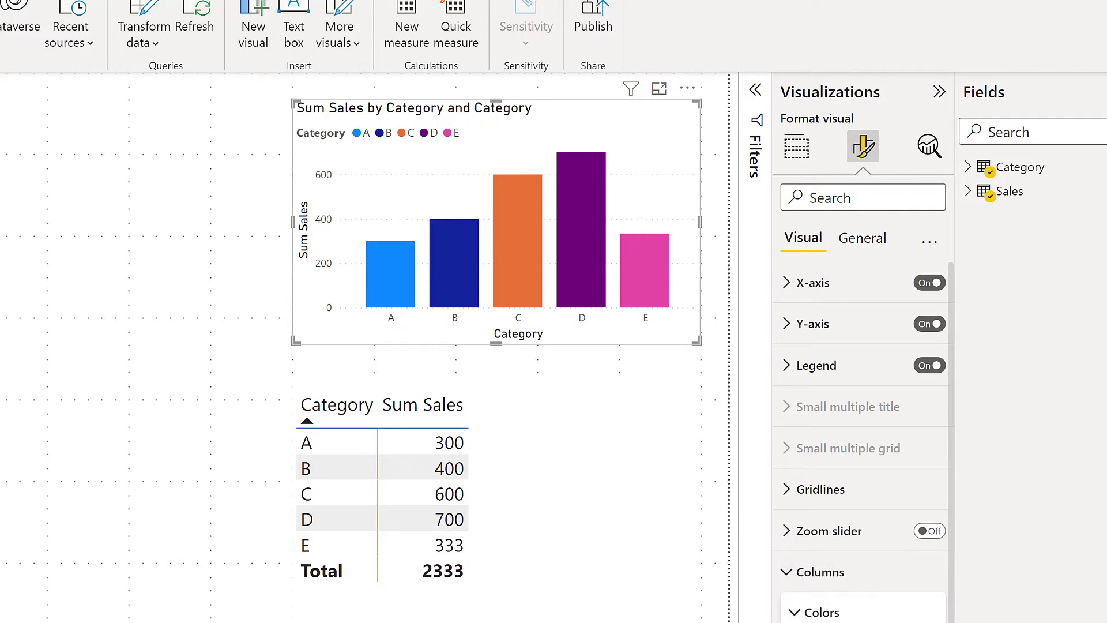
scroll(811, 602, down, 3)
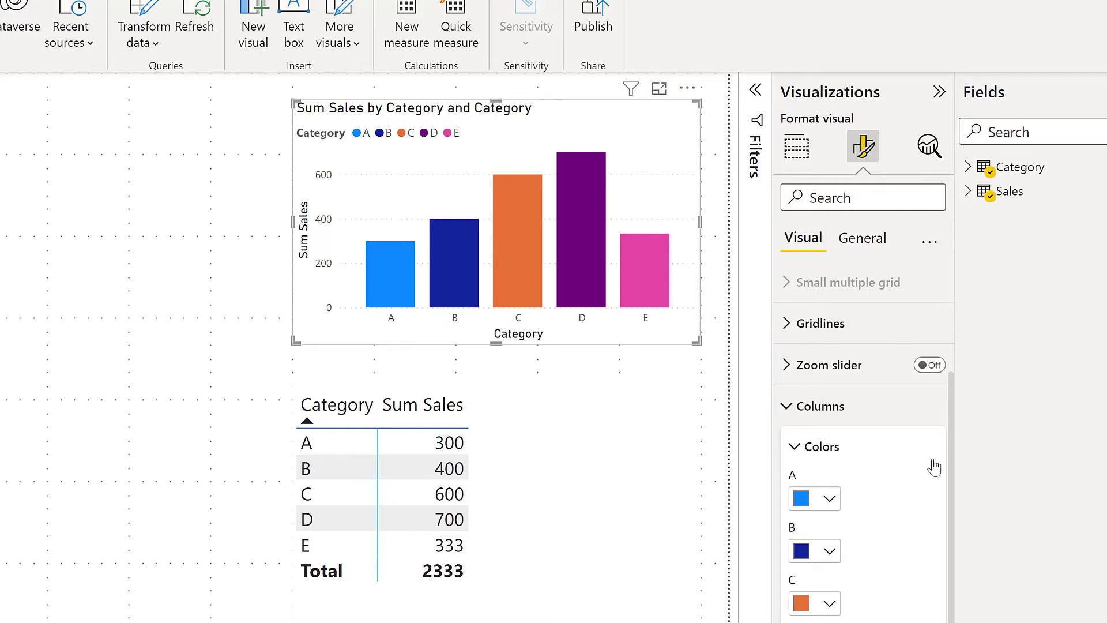
Step: Remove Category from the chart's legend and re-expand the Columns colour settings
click(792, 155)
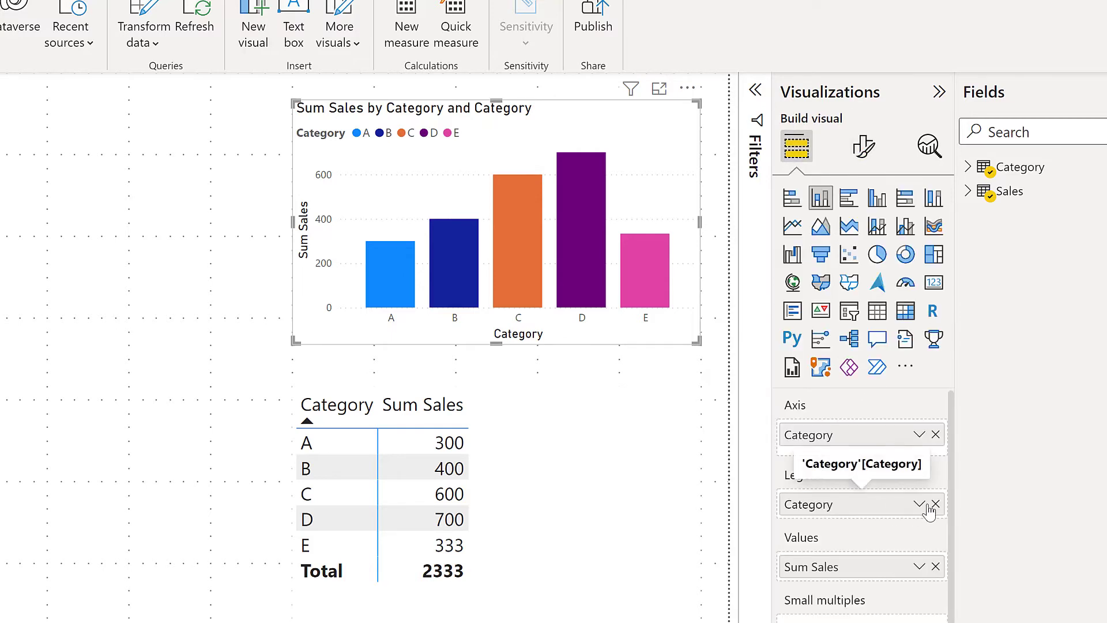
click(934, 505)
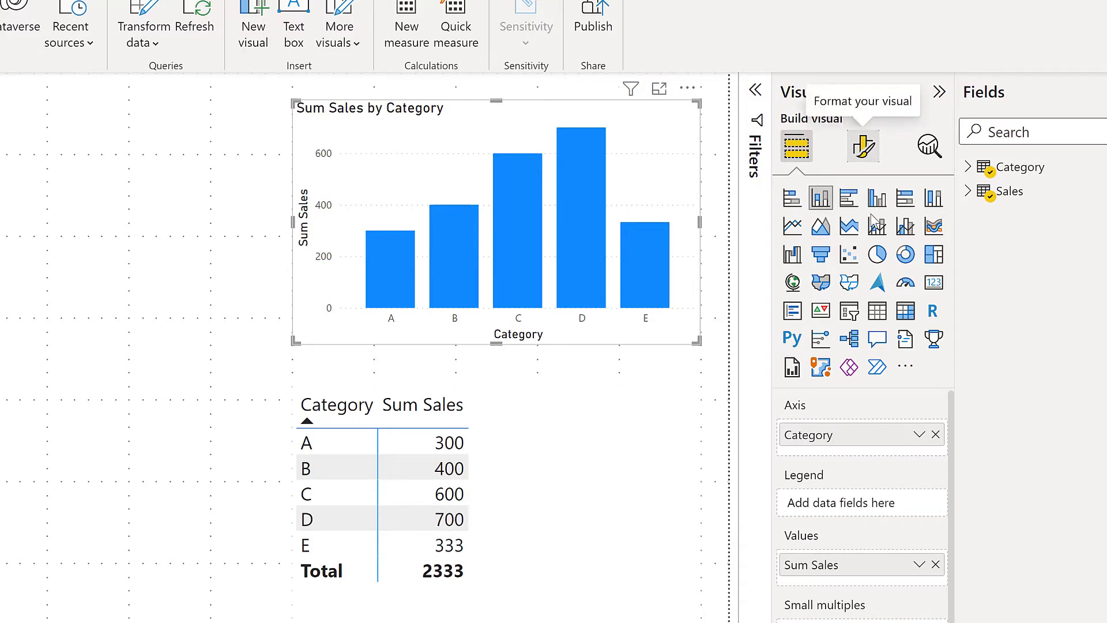
click(868, 151)
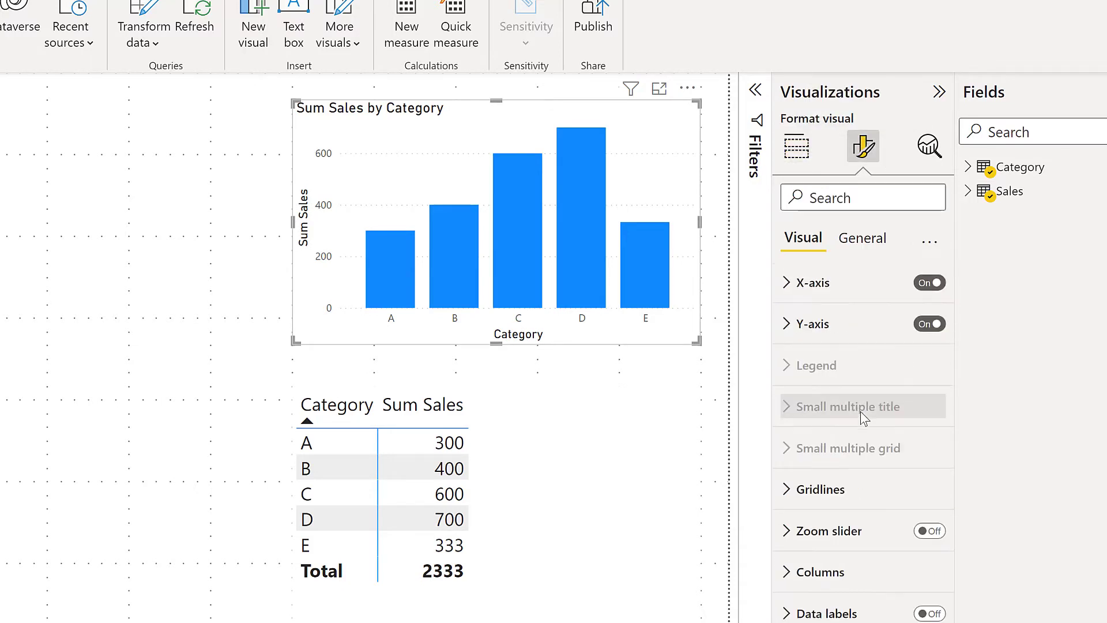
click(788, 572)
scroll(843, 528, down, 2)
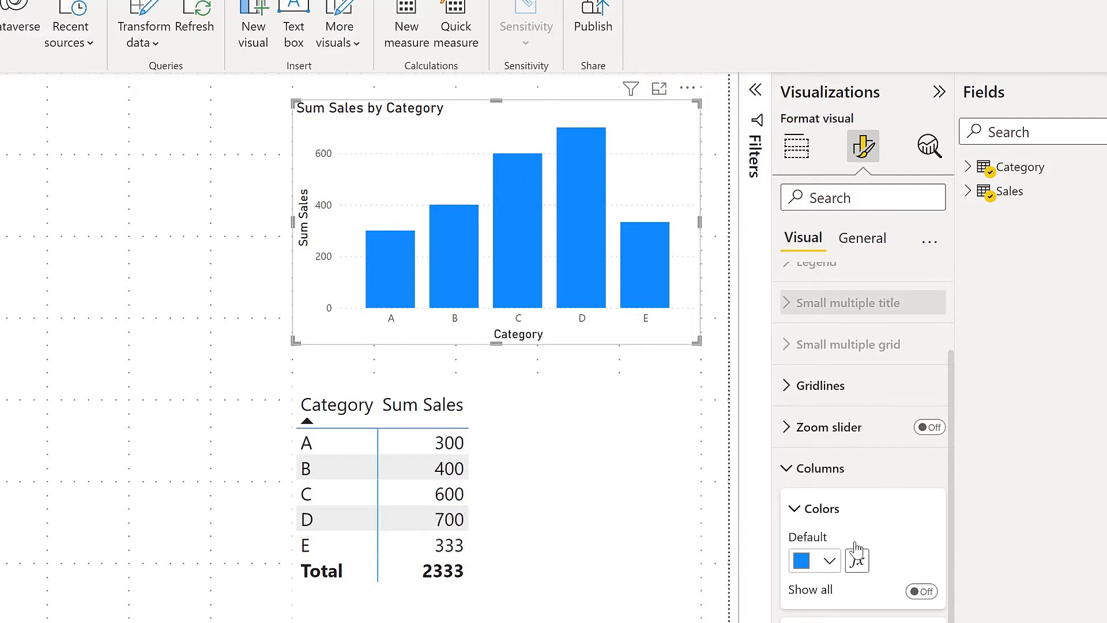
Step: Inspect the Category table in Data view, where each category A–E has a hex Color code
click(974, 171)
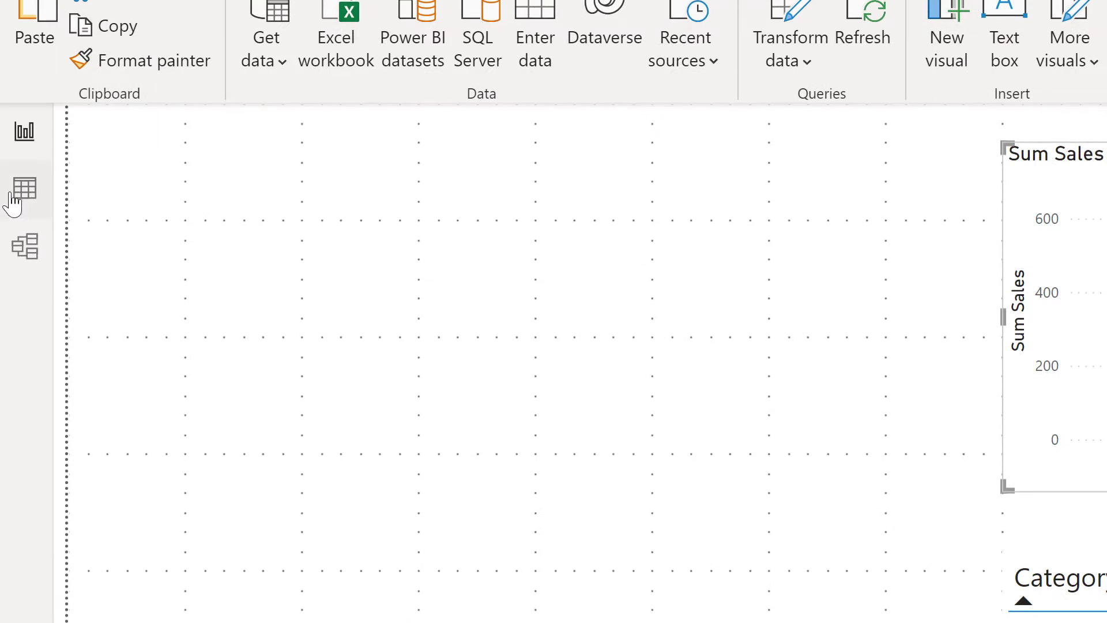
click(15, 199)
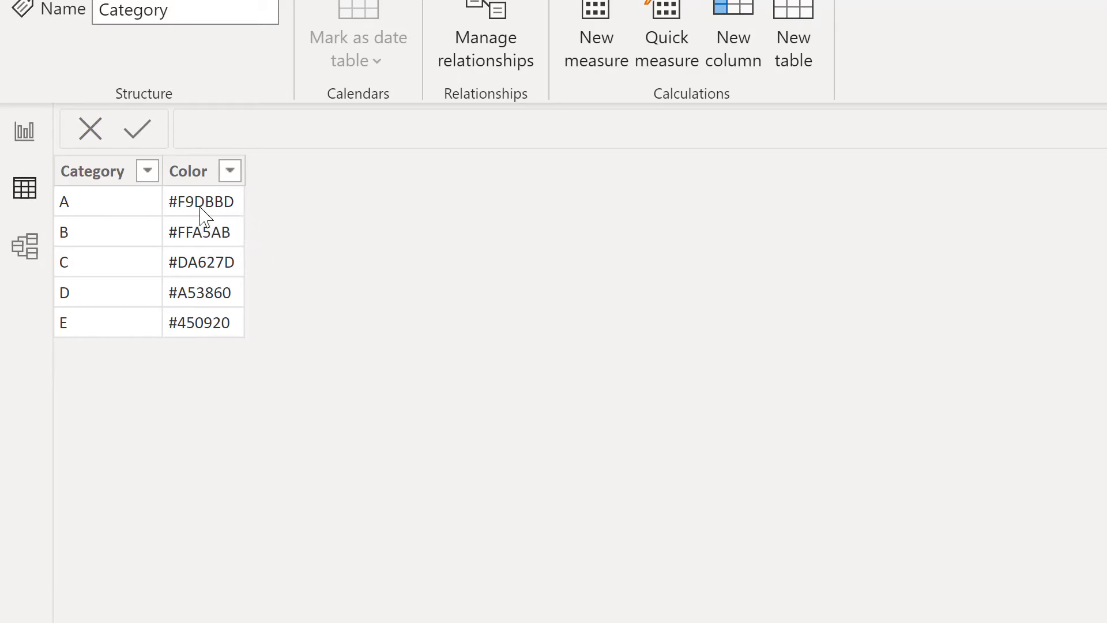
click(33, 140)
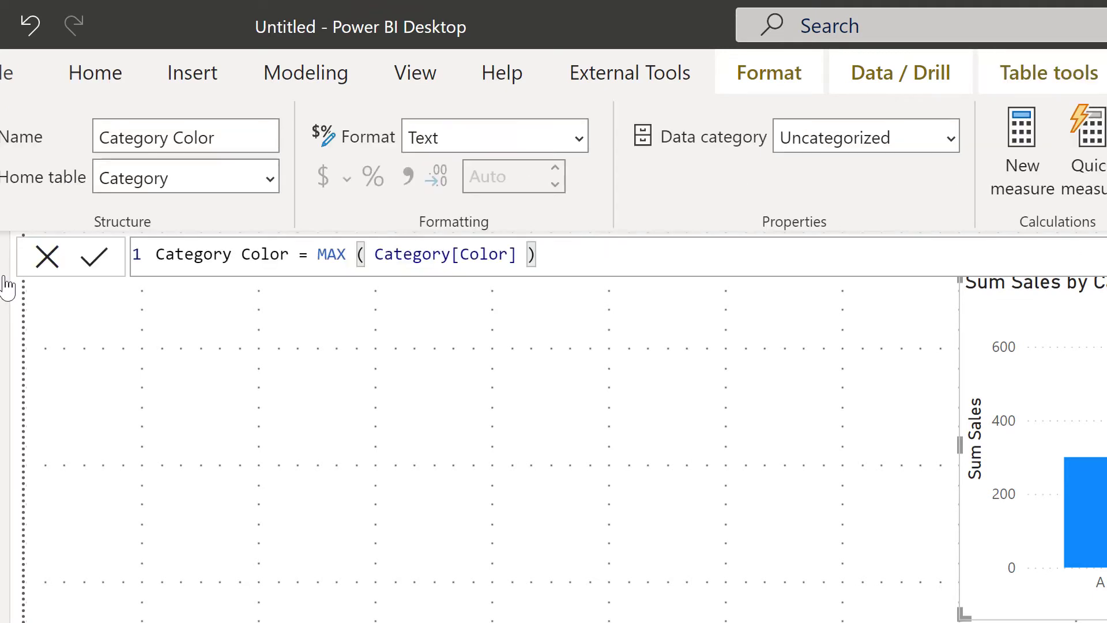
Step: Highlight the MAX ( Category[Color] ) expression of the Category Color measure
drag(328, 254, 558, 245)
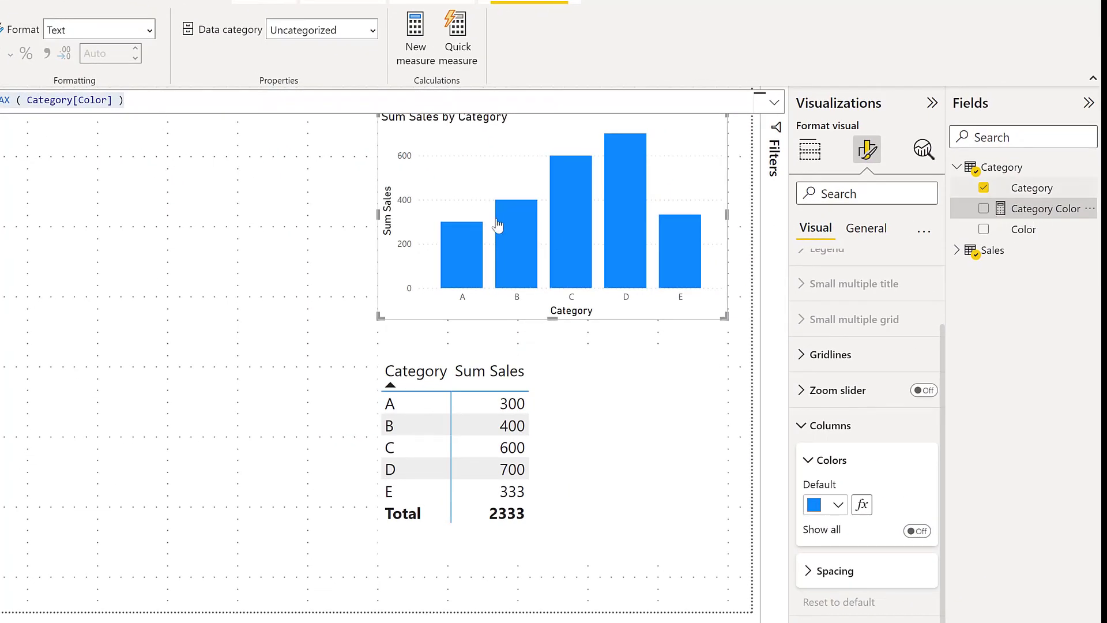
Step: Colour the chart's columns by Field value using the Category Color measure
click(862, 512)
click(159, 167)
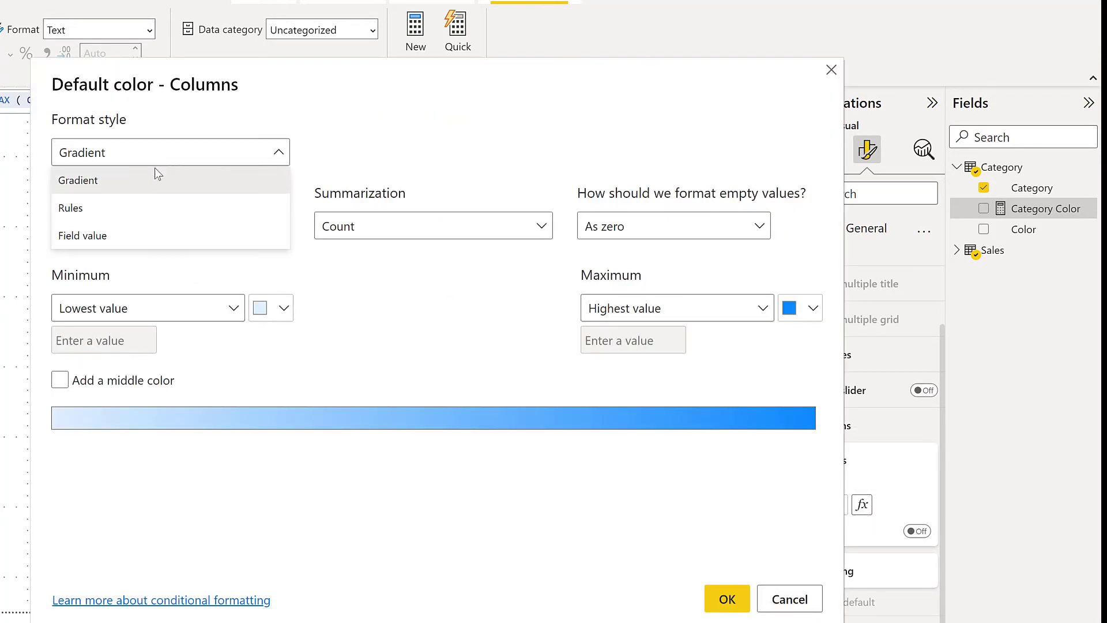
click(142, 239)
click(148, 230)
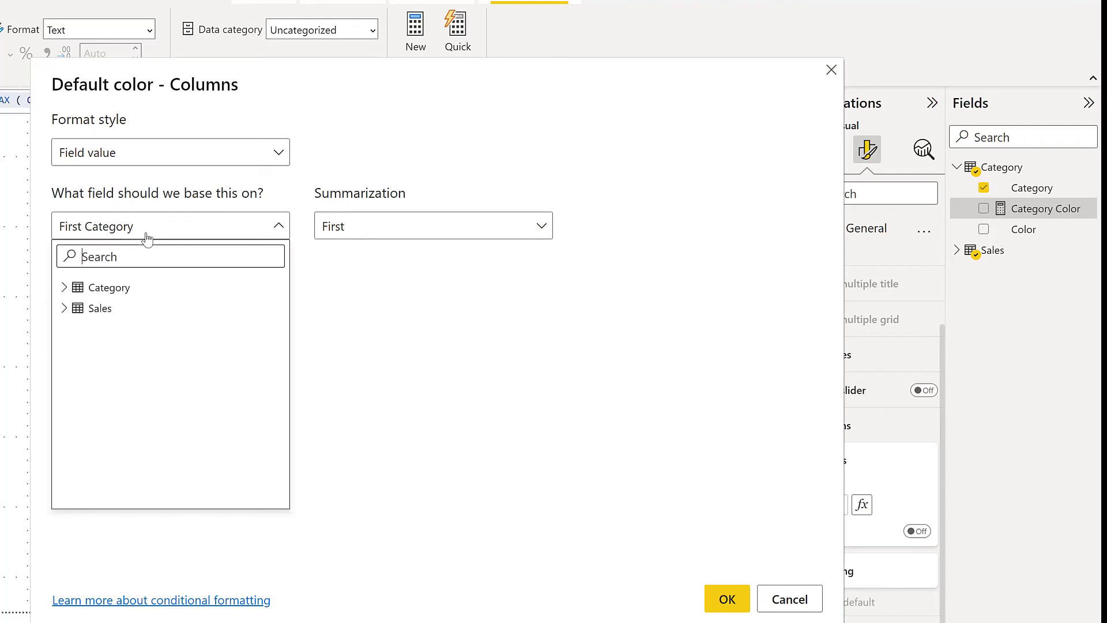
click(63, 295)
click(123, 332)
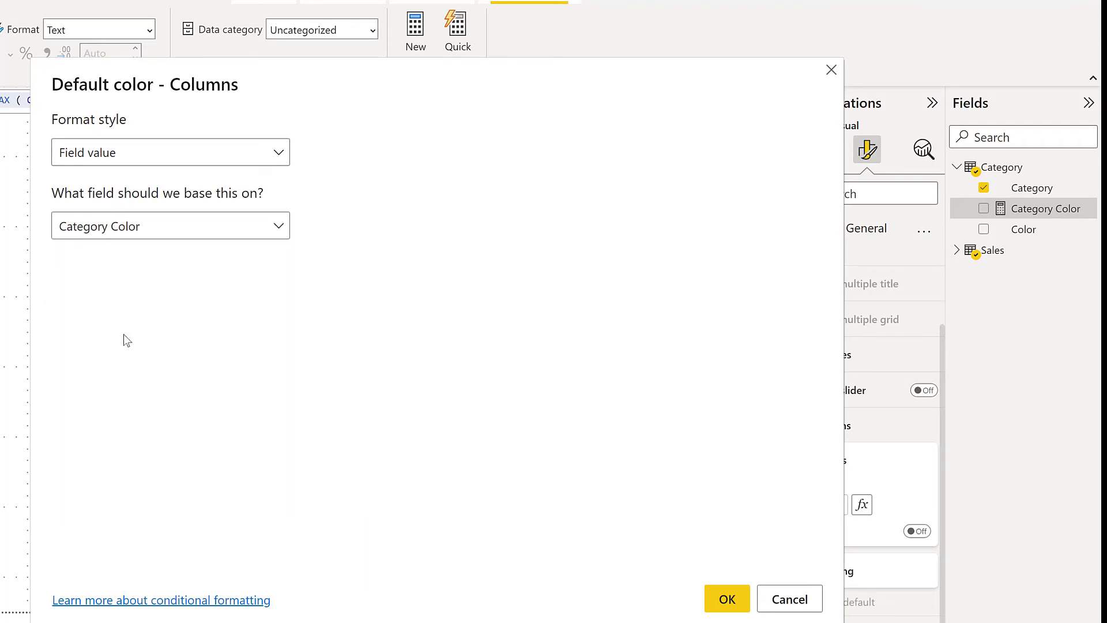
click(730, 600)
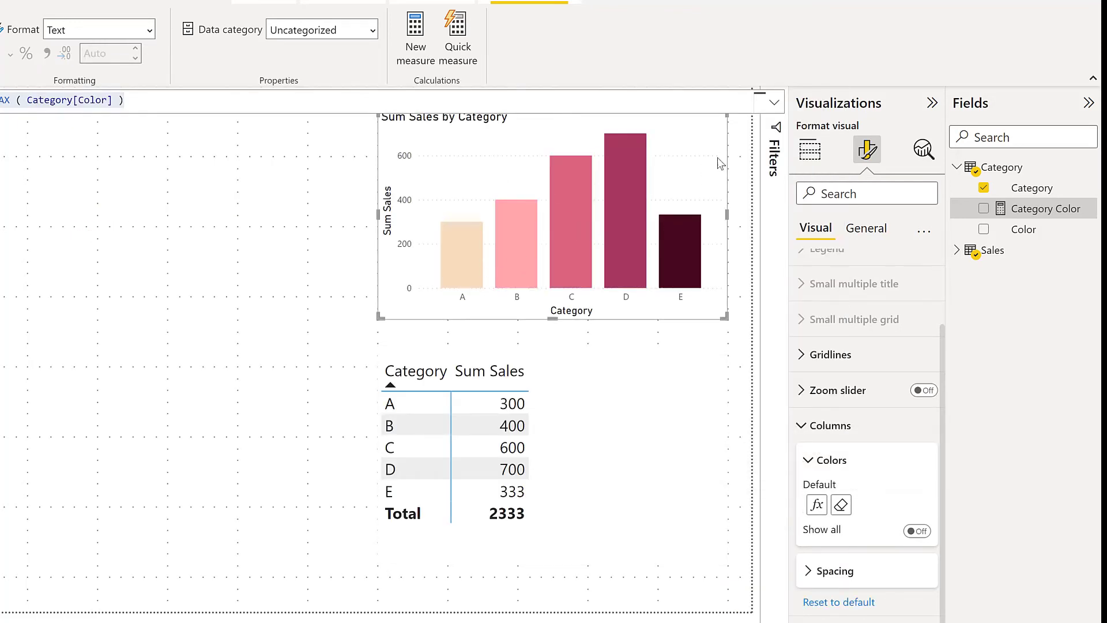
key(Escape)
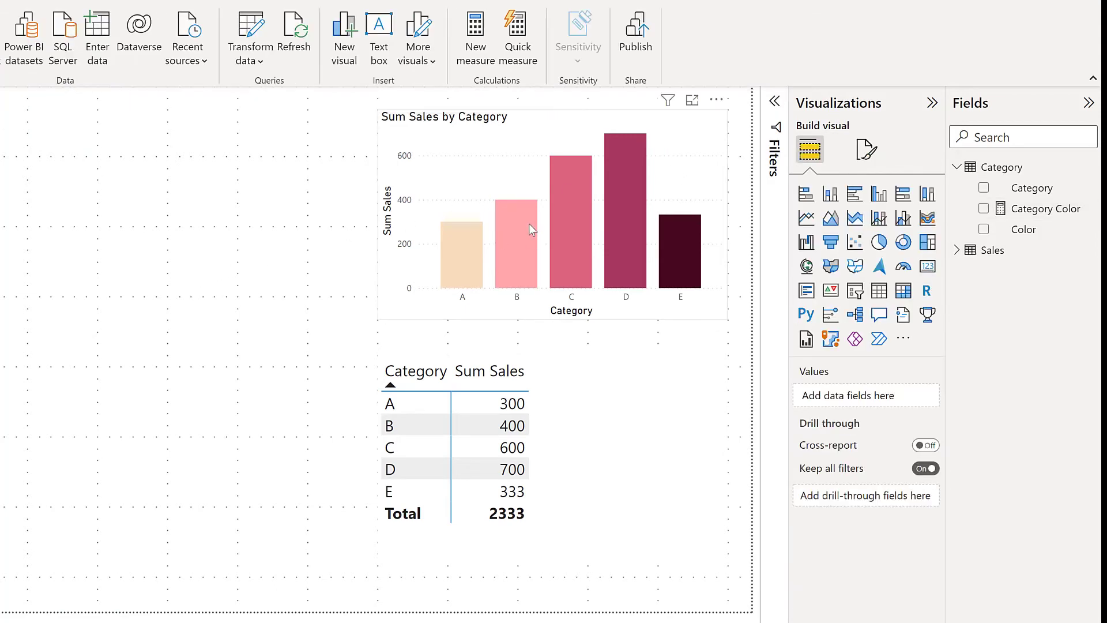
mouse_move(530, 225)
mouse_move(583, 234)
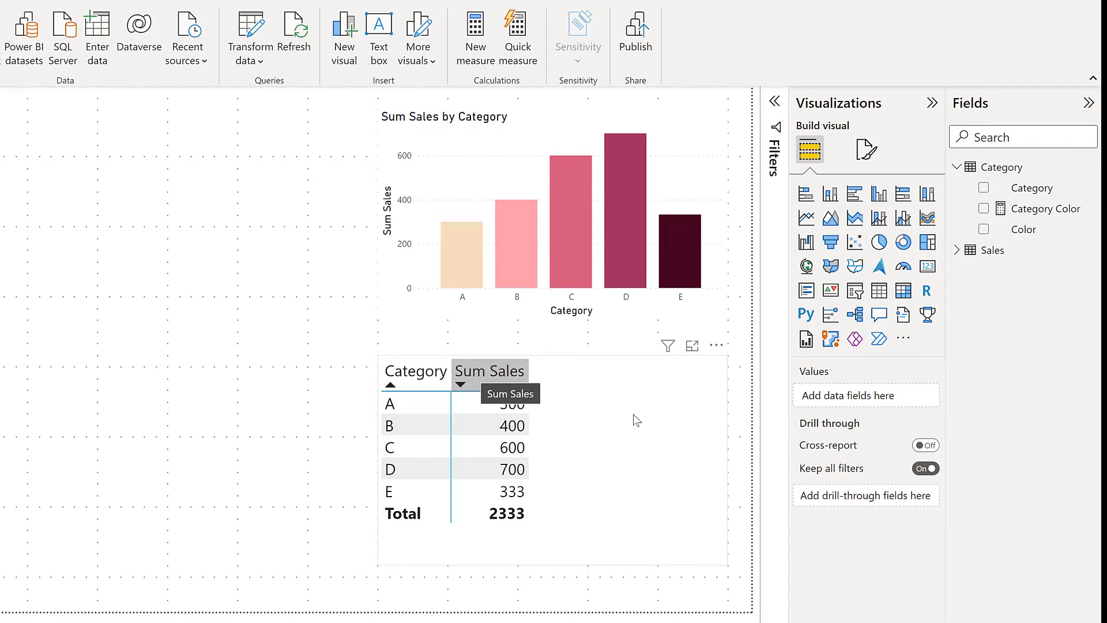
Step: Open Background color conditional formatting for the table's Sum Sales field
click(639, 440)
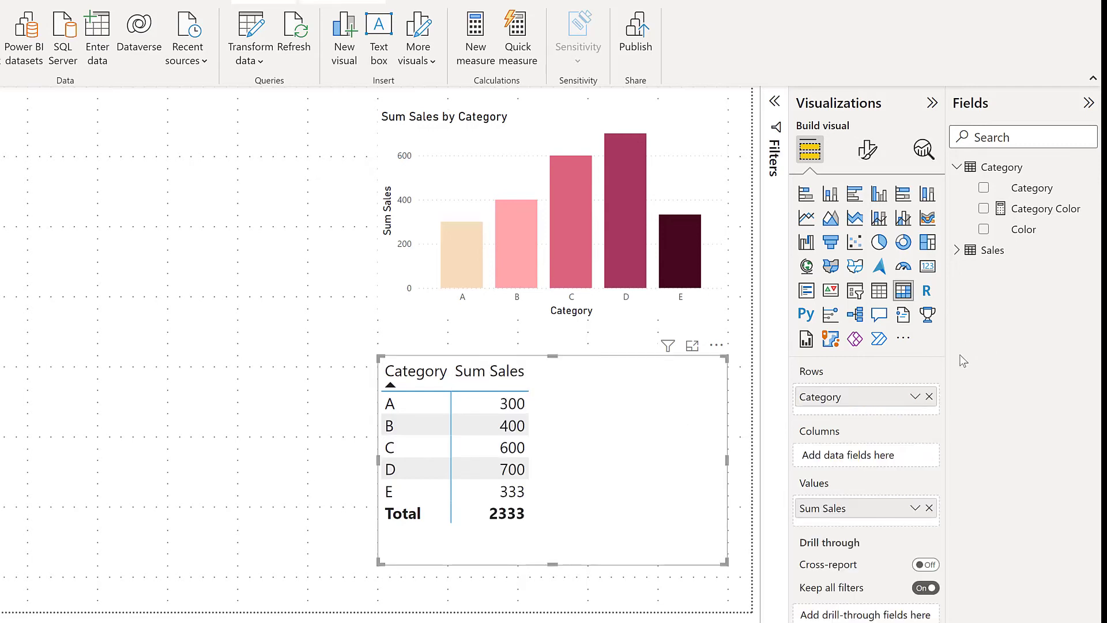
click(914, 509)
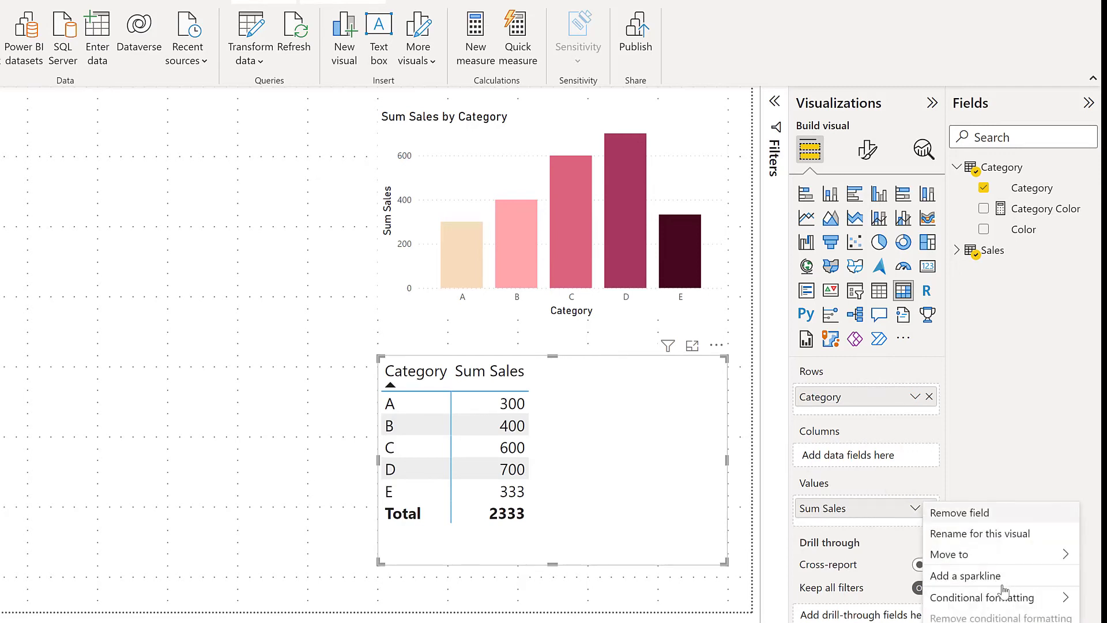
mouse_move(1003, 605)
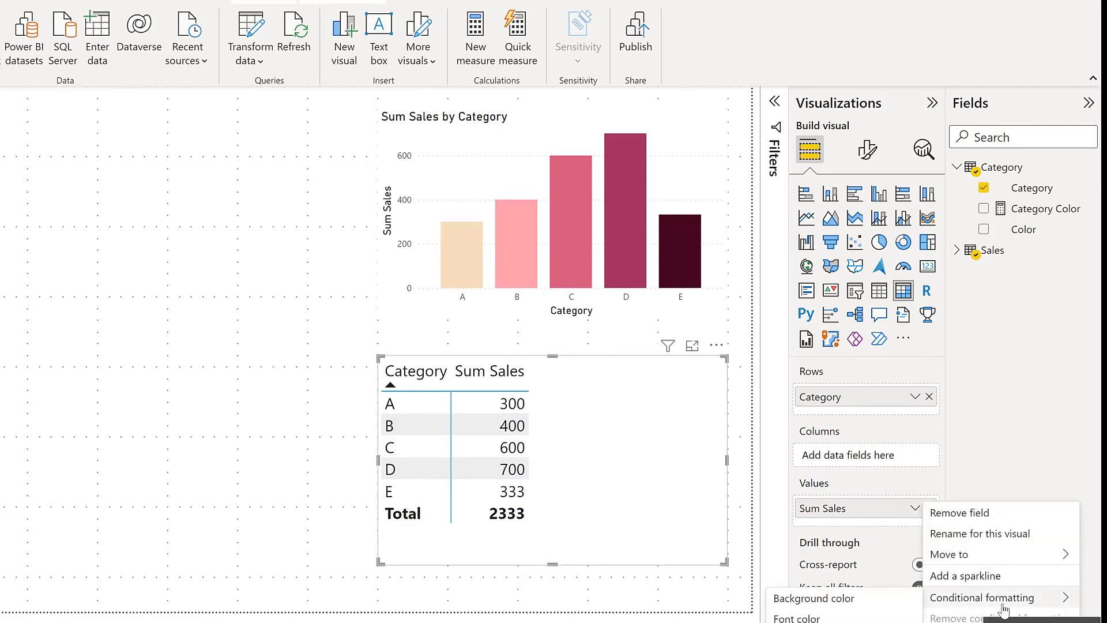
click(869, 608)
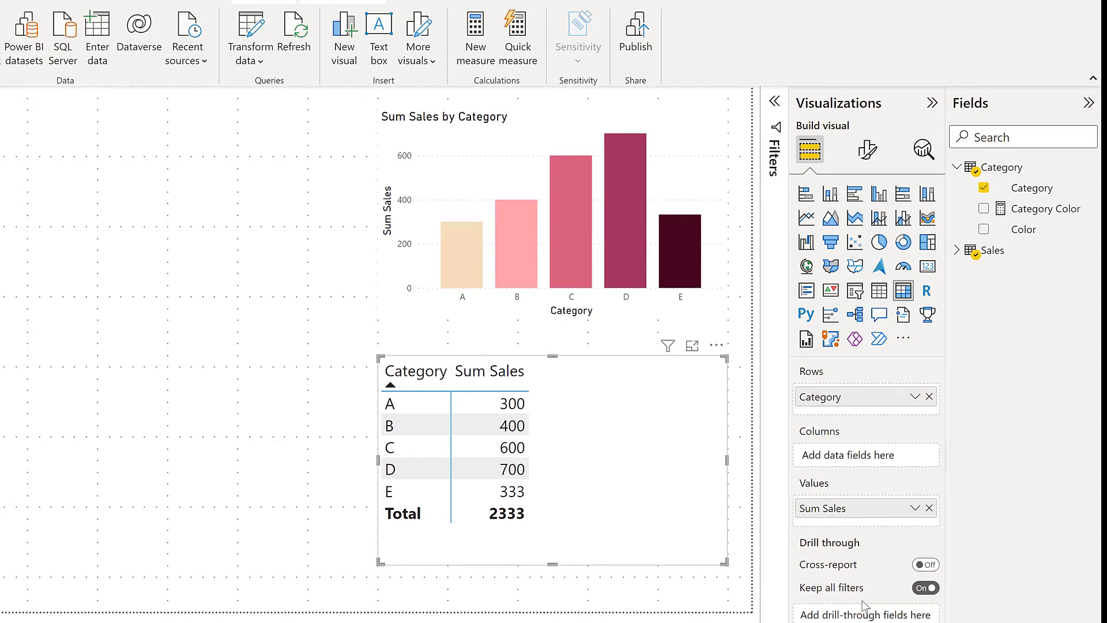
click(914, 508)
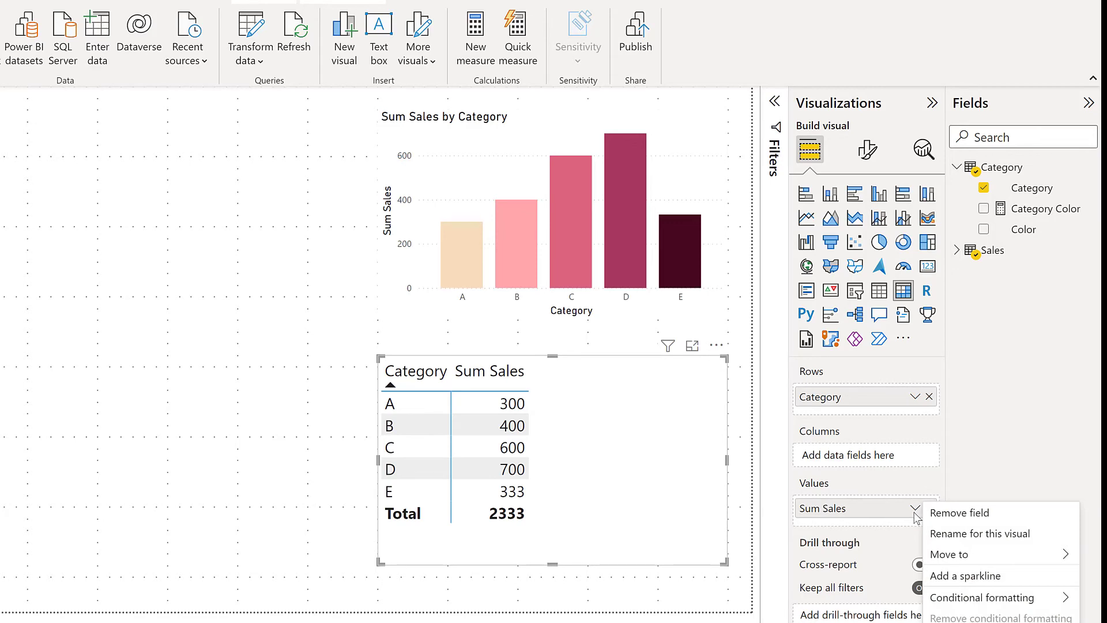
mouse_move(961, 597)
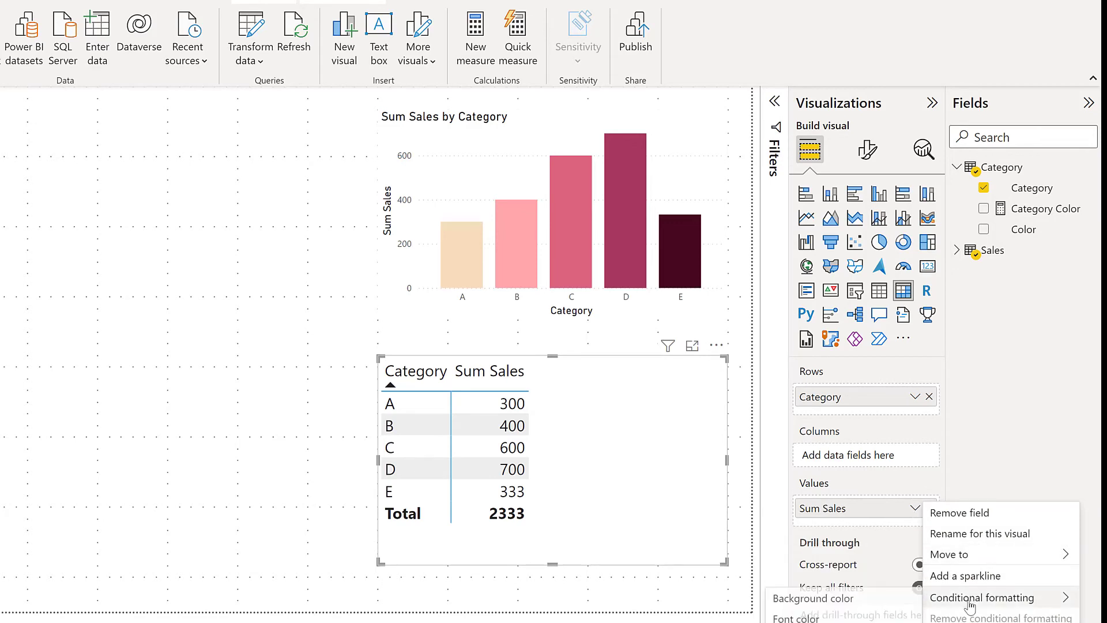
click(828, 598)
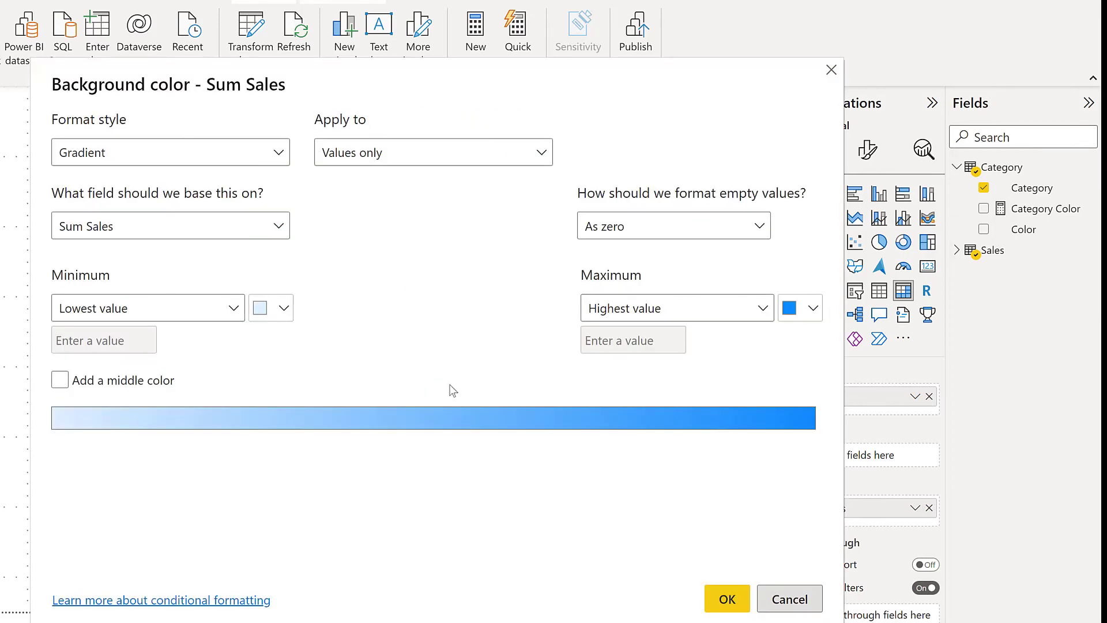
Step: Base the Sum Sales background on Field value Category Color and apply it
click(138, 154)
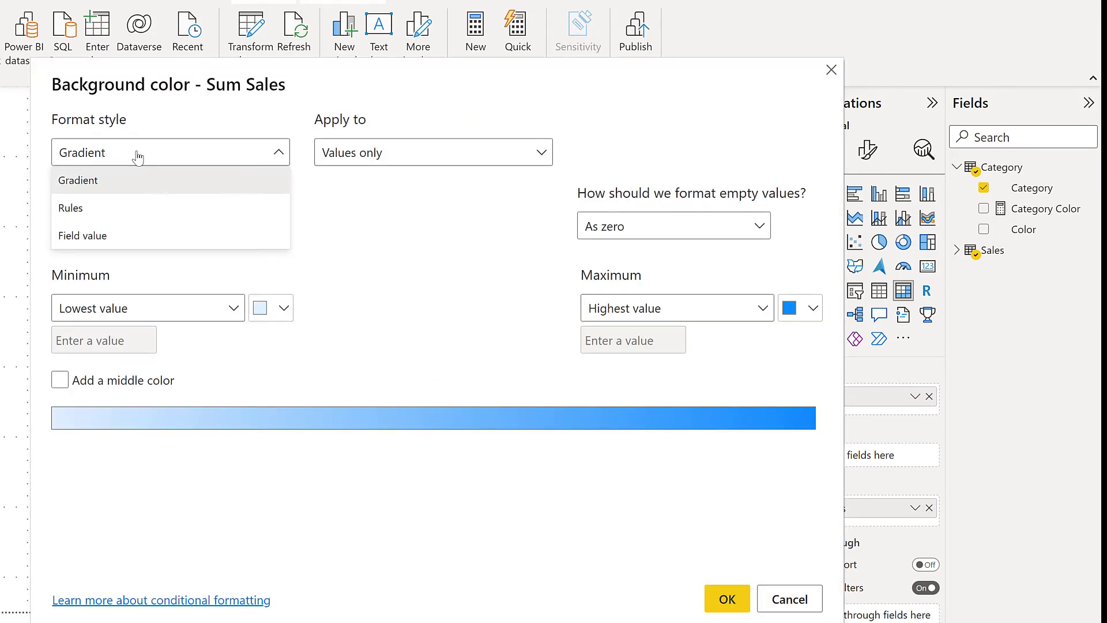
click(90, 236)
click(128, 226)
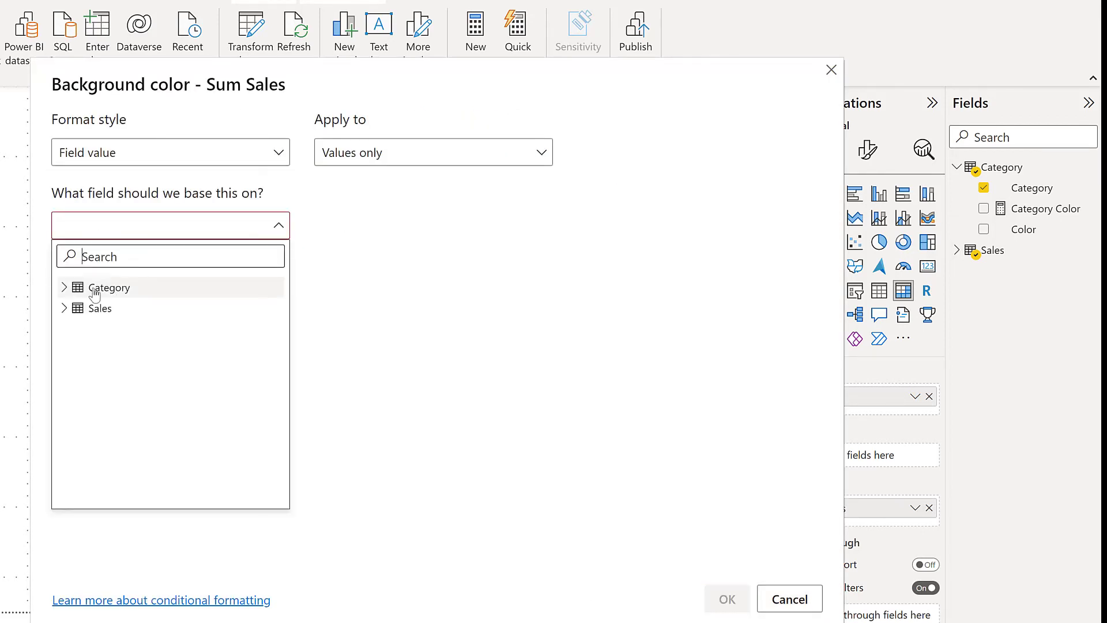
click(64, 287)
click(111, 328)
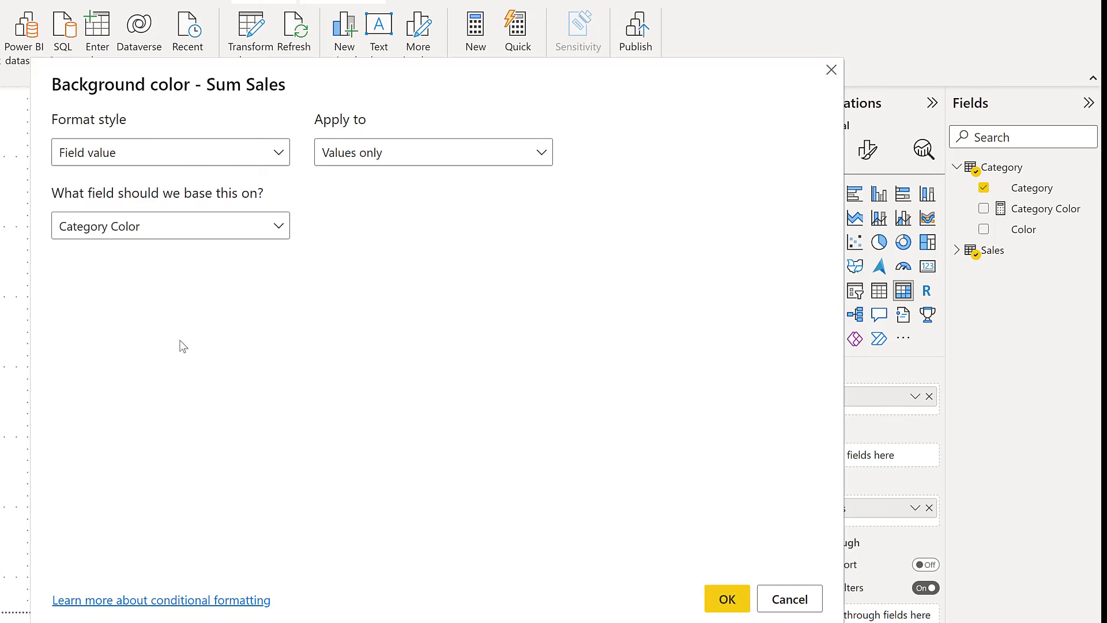
click(725, 597)
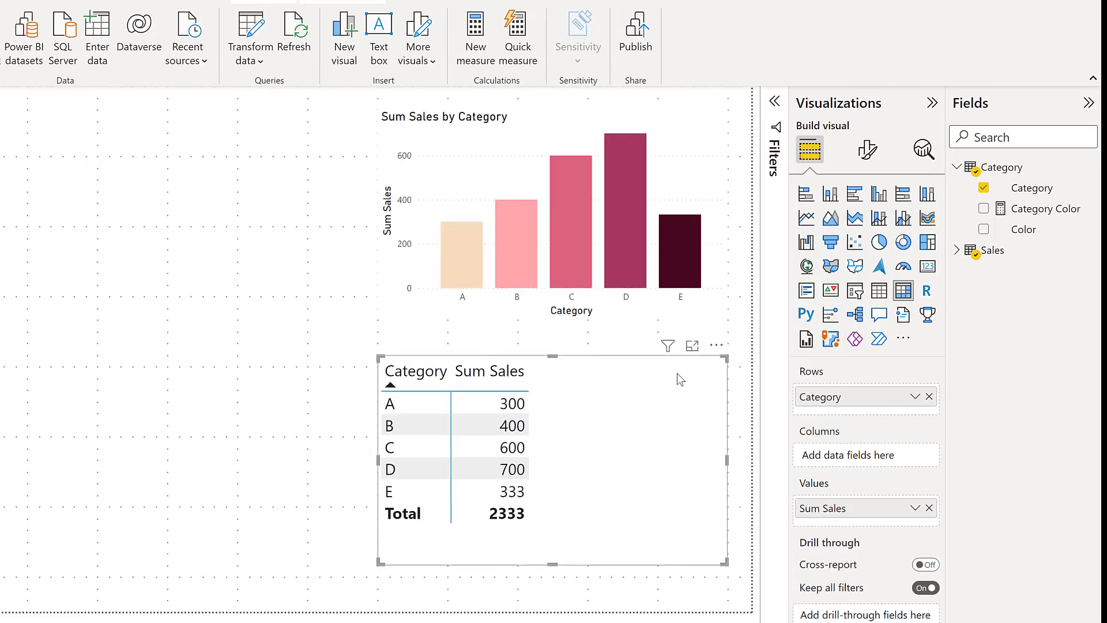